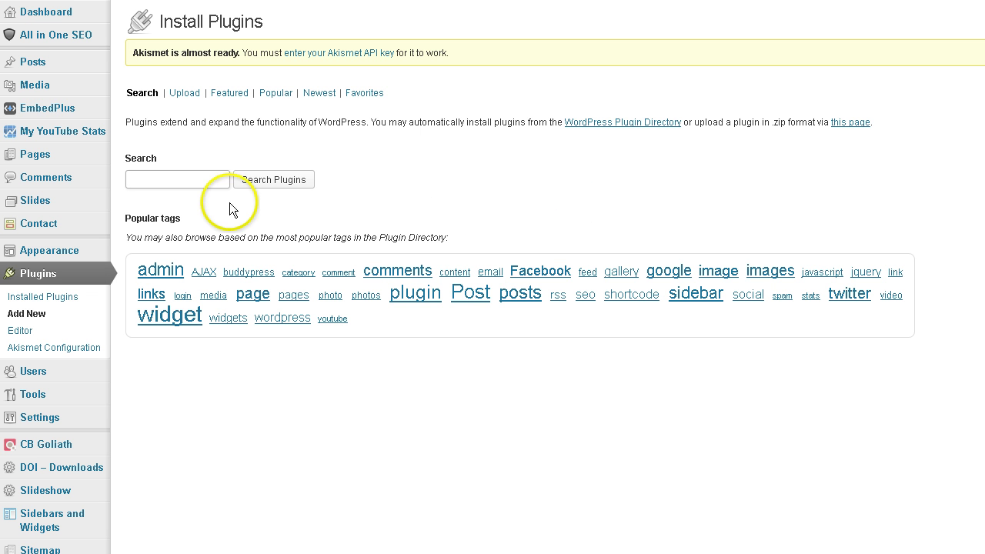
Step: Search the plugin directory for 'all in one seo pack'
left_click(209, 179)
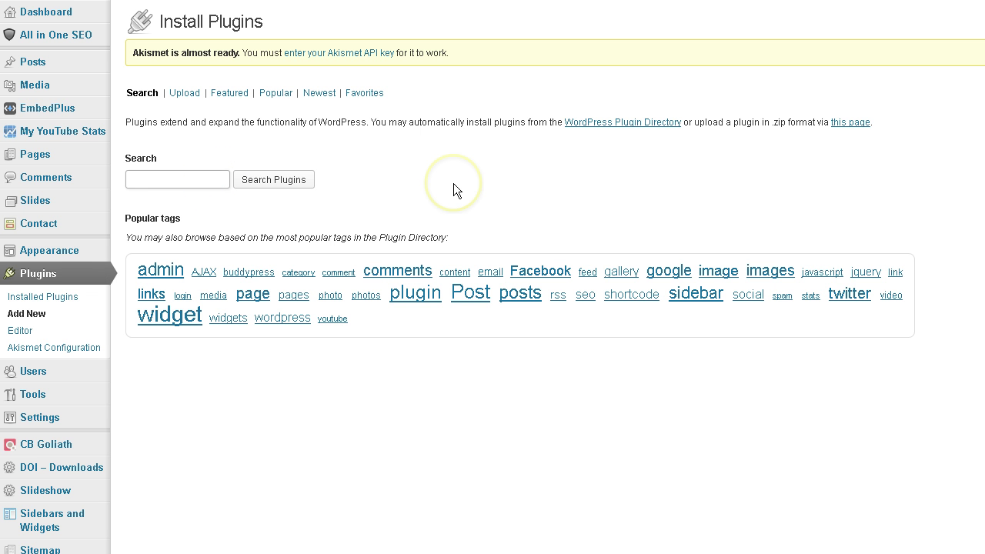
type("all in one seo pack")
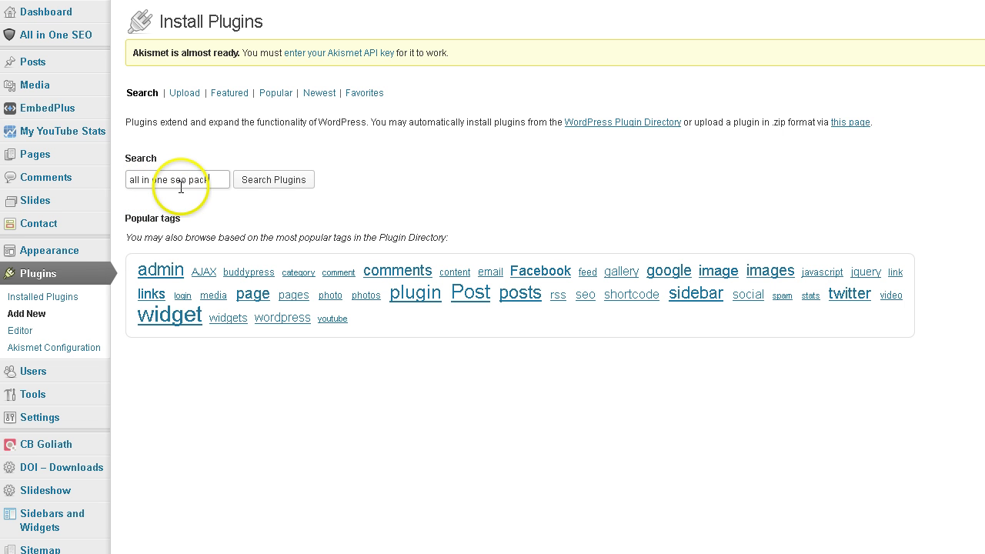
left_click(256, 180)
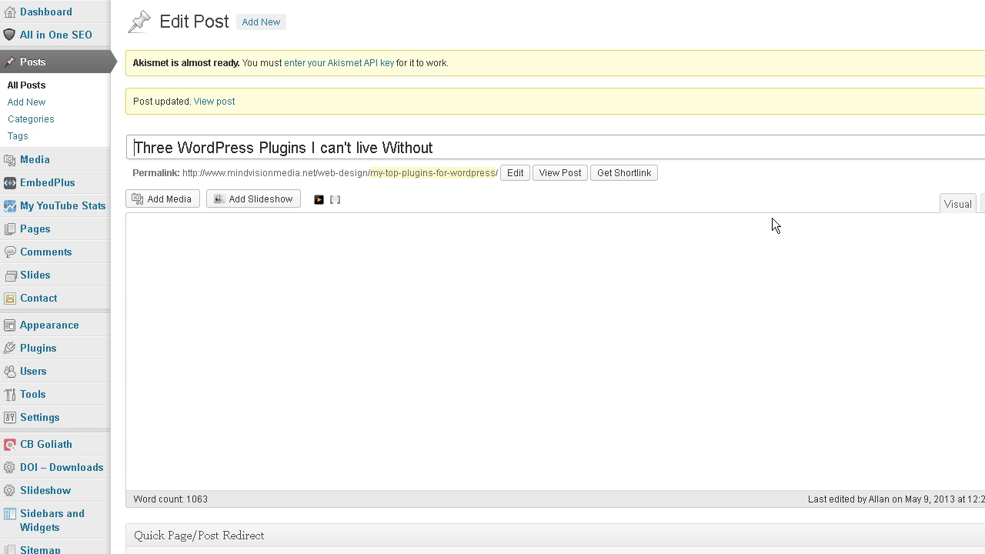
Step: Scroll past the editor and Quick Page/Post Redirect box to the post's All in One SEO Pack fields
scroll(707, 301, "down", 3)
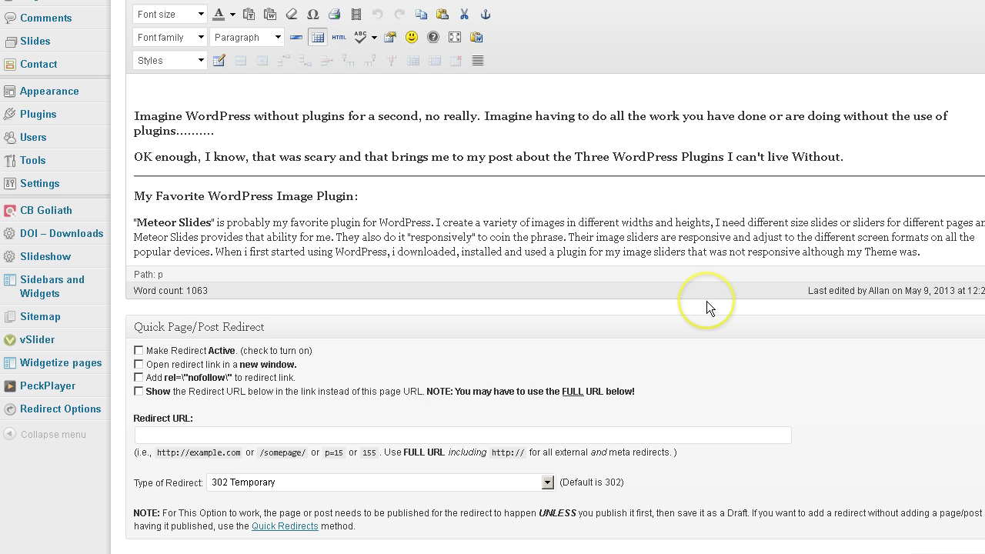
scroll(705, 298, "up", 3)
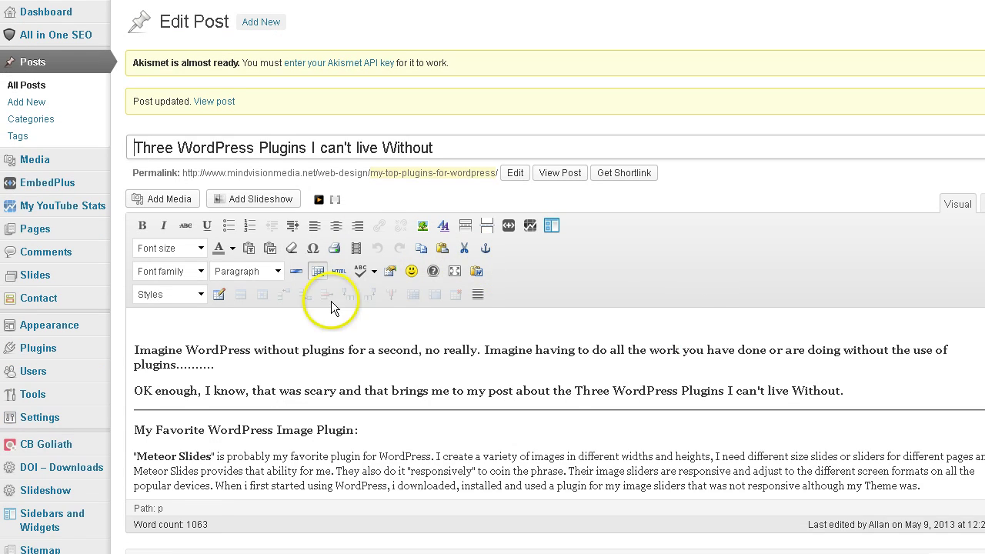
scroll(439, 346, "down", 2)
scroll(440, 308, "down", 2)
scroll(449, 342, "down", 3)
scroll(448, 343, "down", 3)
scroll(450, 341, "down", 3)
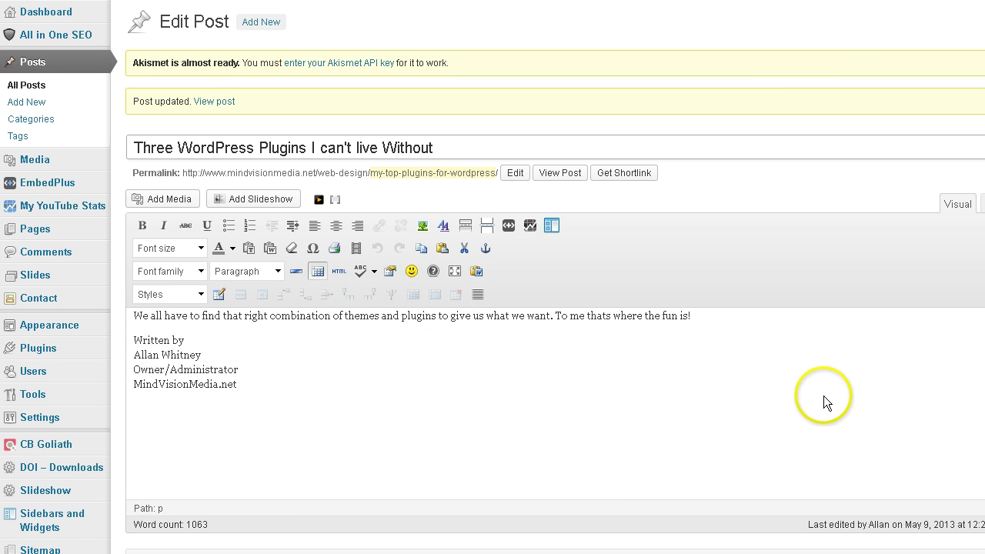
scroll(781, 385, "down", 1)
scroll(781, 385, "down", 3)
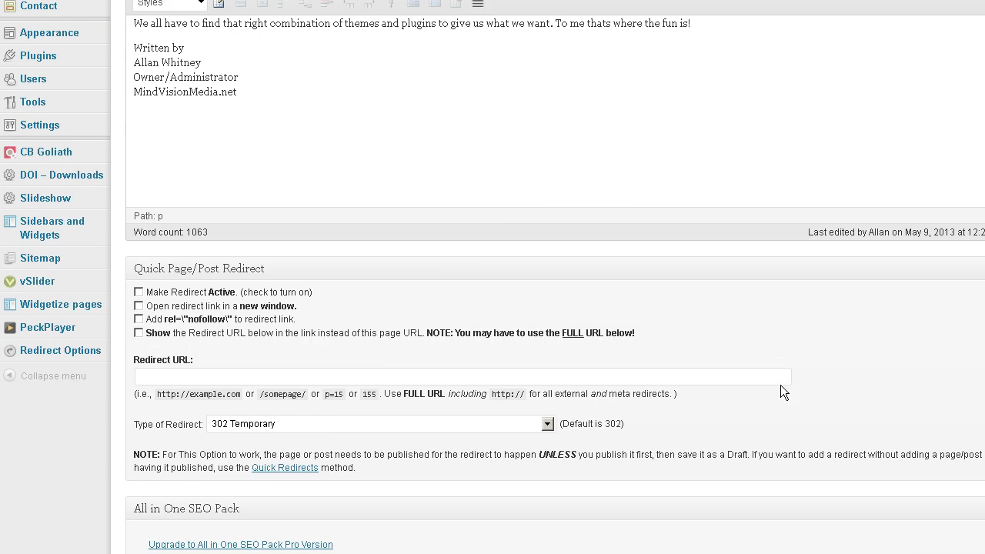
scroll(780, 388, "down", 1)
scroll(781, 389, "down", 1)
scroll(780, 389, "down", 1)
scroll(781, 384, "down", 1)
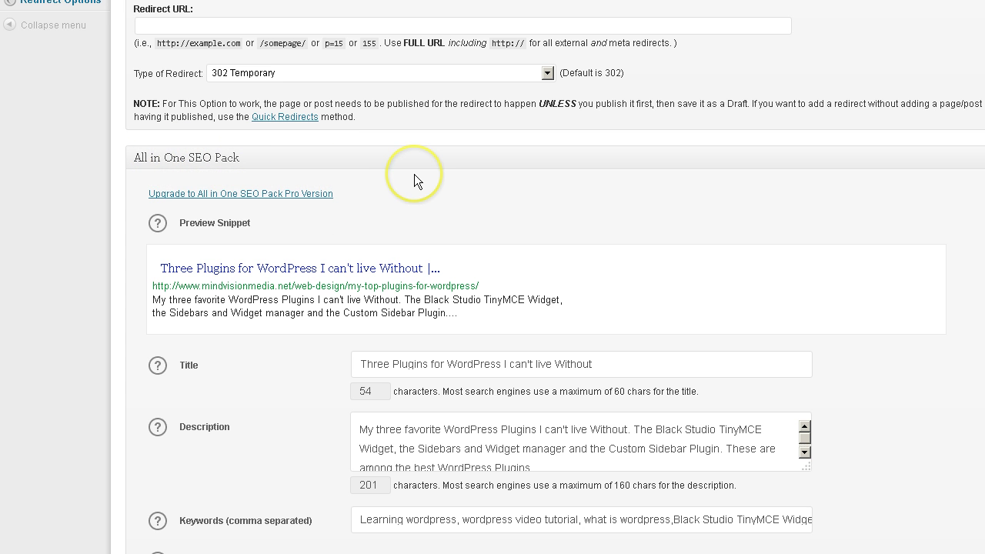
Step: Scroll back up to the post's title and its opening paragraphs about plugins
scroll(414, 177, "down", 2)
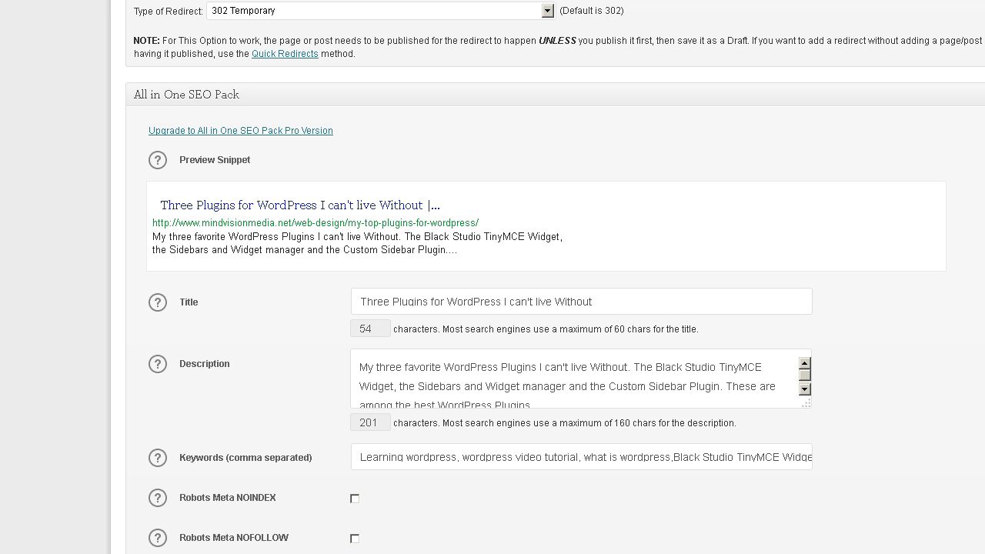
scroll(661, 400, "up", 1)
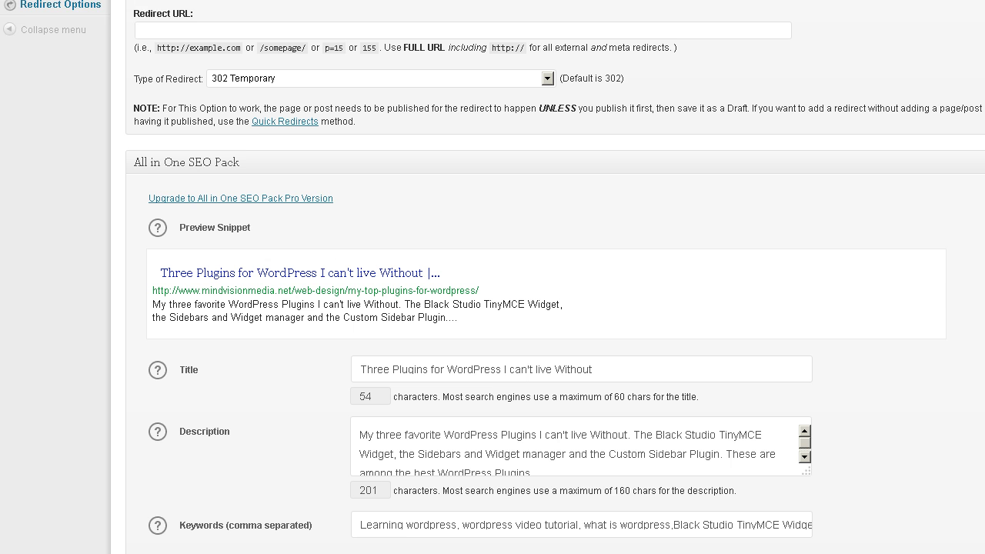
scroll(662, 400, "down", 1)
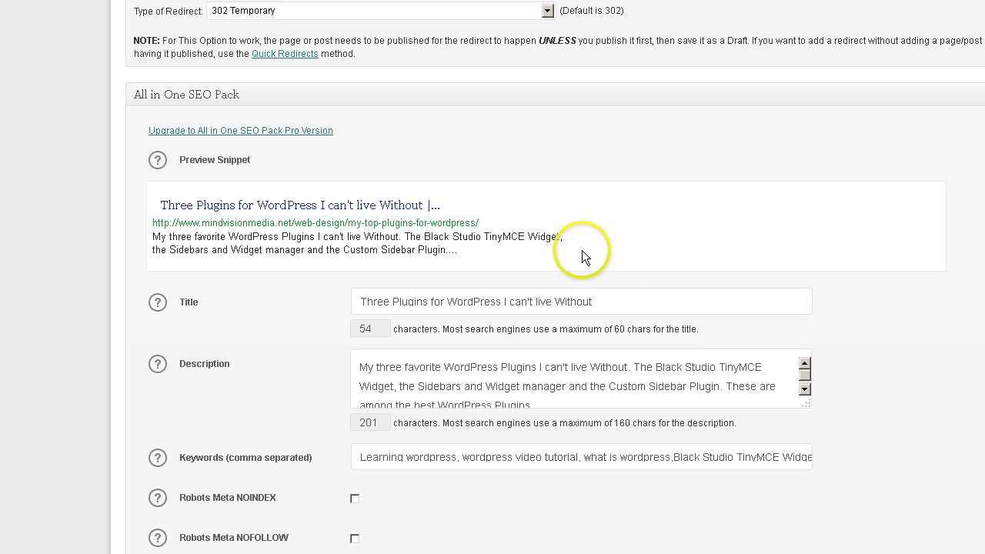
scroll(927, 378, "up", 5)
scroll(924, 374, "up", 4)
scroll(594, 292, "up", 5)
scroll(595, 292, "up", 5)
scroll(595, 291, "up", 5)
scroll(595, 292, "up", 2)
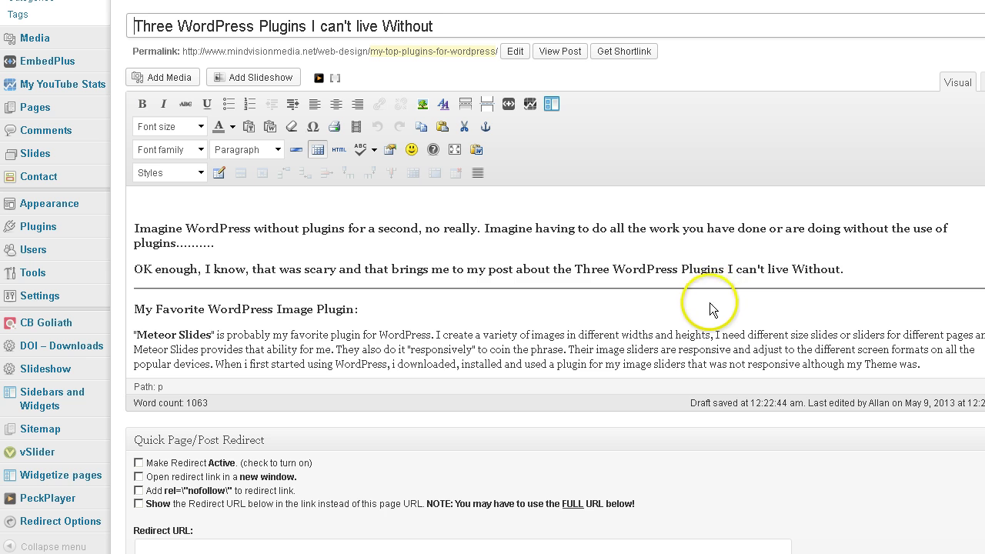
scroll(743, 297, "down", 5)
scroll(744, 299, "down", 5)
scroll(731, 315, "down", 5)
scroll(742, 400, "down", 3)
scroll(741, 401, "down", 3)
scroll(681, 385, "down", 2)
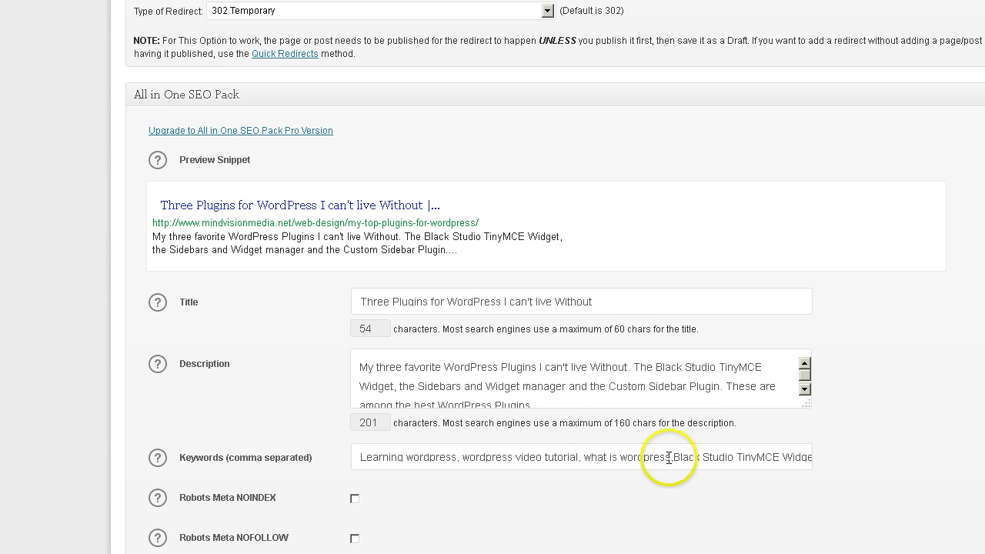
scroll(858, 397, "up", 1)
scroll(862, 390, "up", 10)
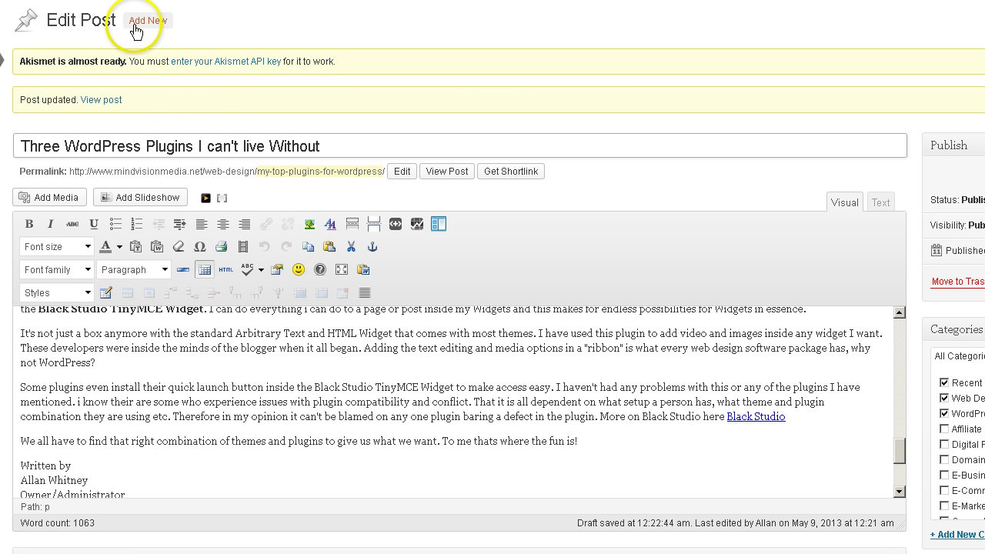
Step: Start a new blank post and place the cursor in its empty body
left_click(146, 21)
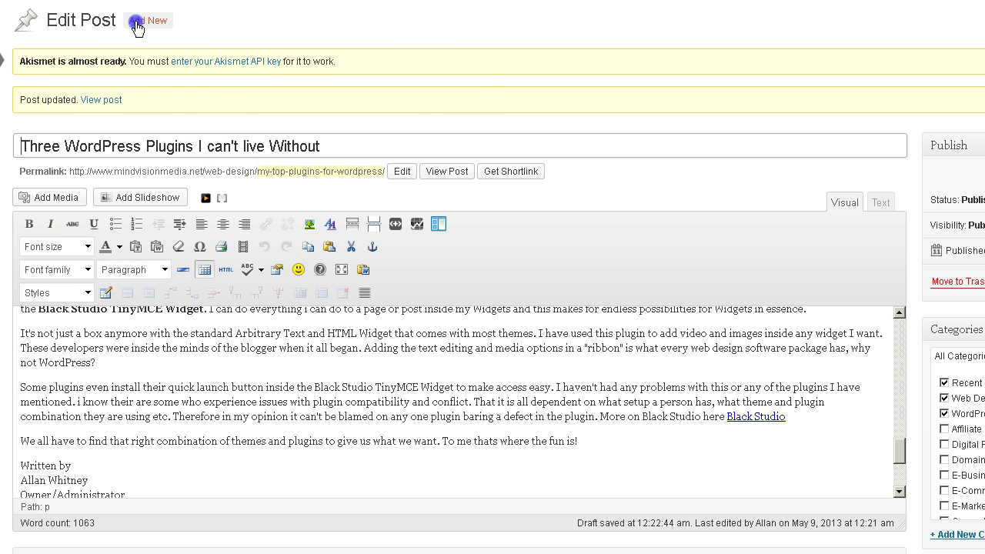
left_click(482, 116)
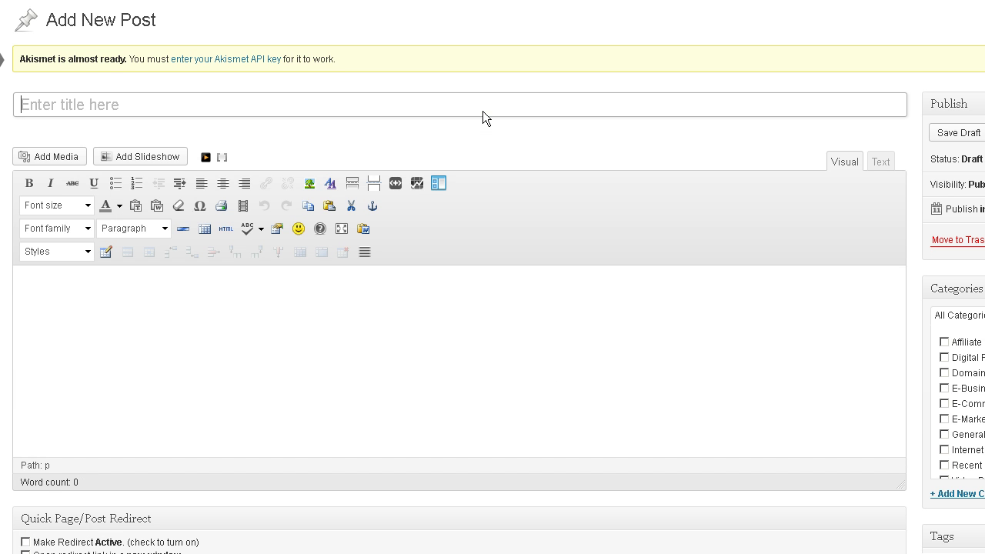
left_click(259, 288)
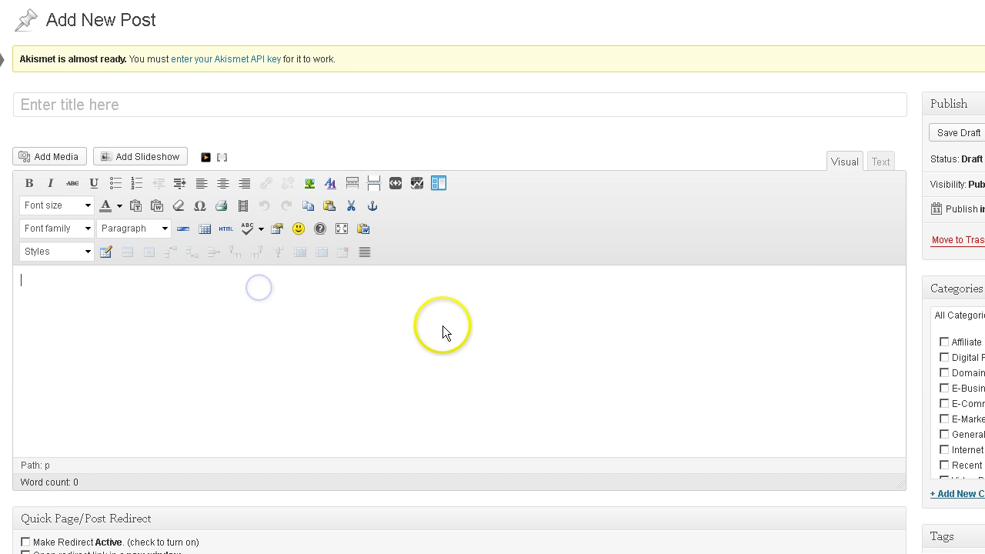
Step: Scroll down to the new post's empty All in One SEO Pack fields, then back up
scroll(446, 327, "down", 2)
scroll(454, 329, "down", 4)
scroll(455, 329, "down", 1)
scroll(455, 329, "down", 1)
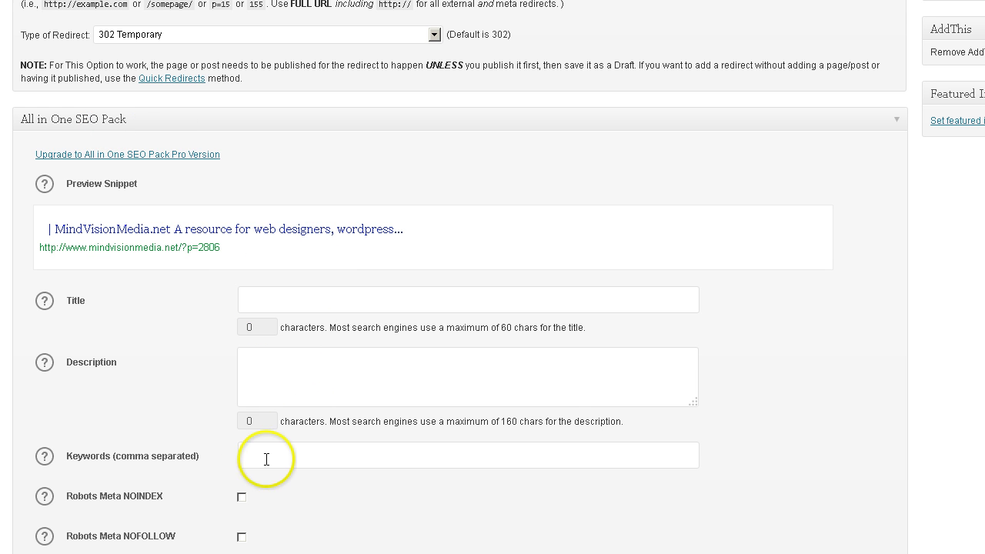
scroll(350, 344, "up", 2)
scroll(353, 336, "up", 3)
scroll(352, 336, "up", 3)
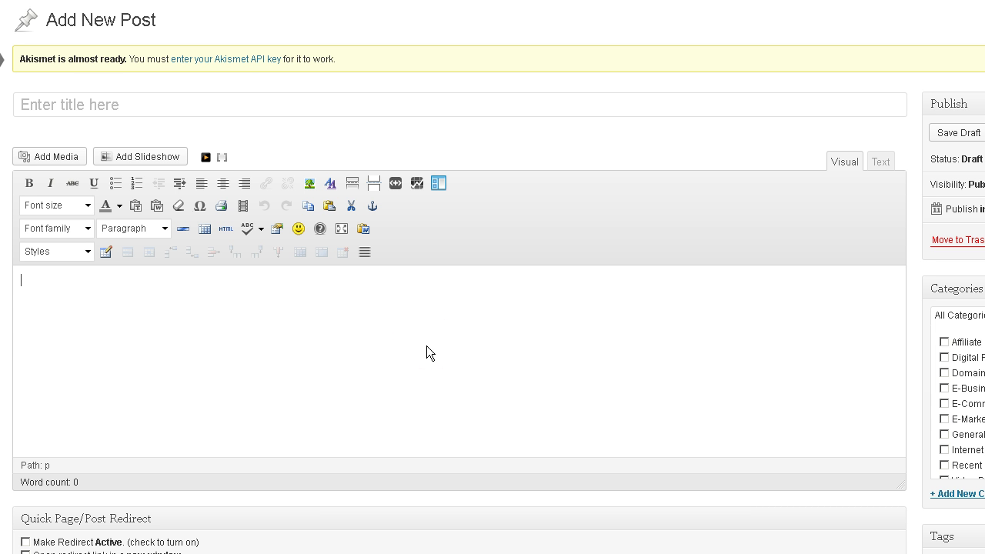
scroll(427, 346, "down", 3)
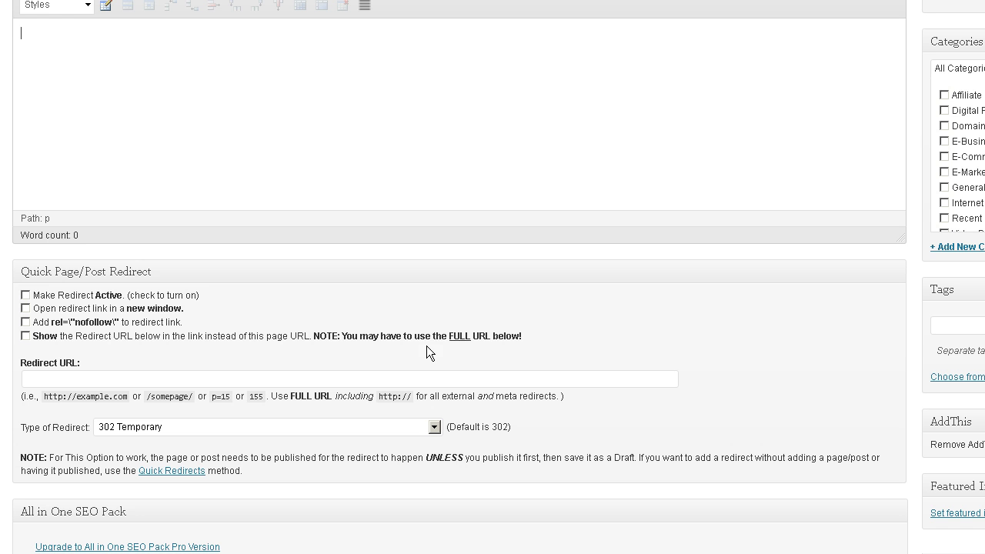
scroll(427, 346, "down", 4)
scroll(427, 345, "down", 1)
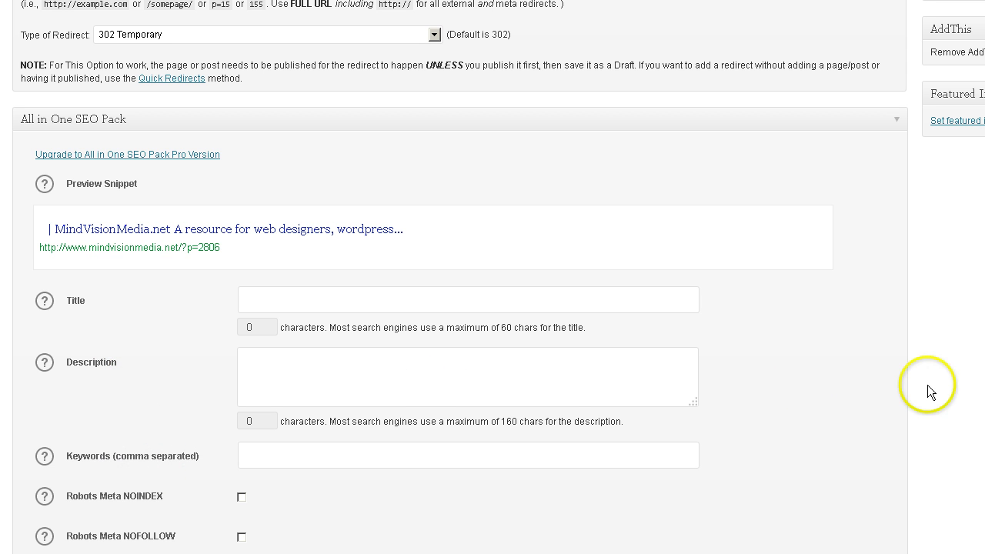
scroll(967, 292, "up", 3)
scroll(966, 347, "up", 5)
scroll(967, 347, "up", 2)
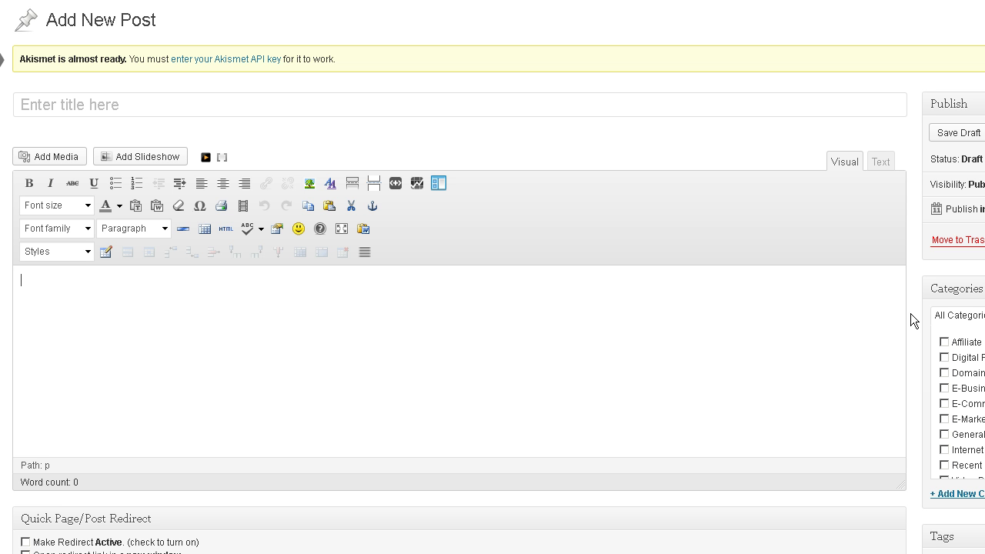
scroll(910, 314, "down", 2)
scroll(910, 314, "down", 3)
scroll(910, 314, "down", 1)
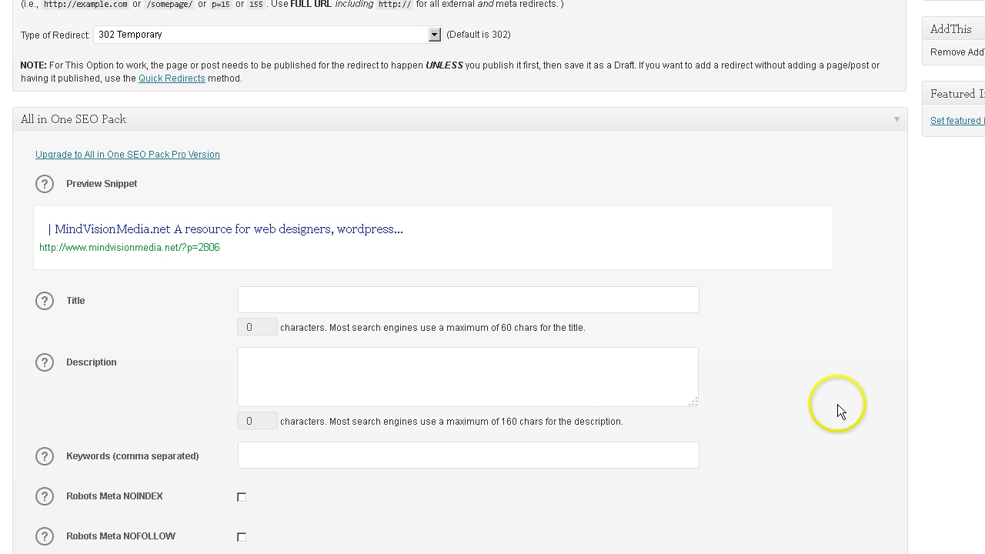
scroll(884, 386, "up", 10)
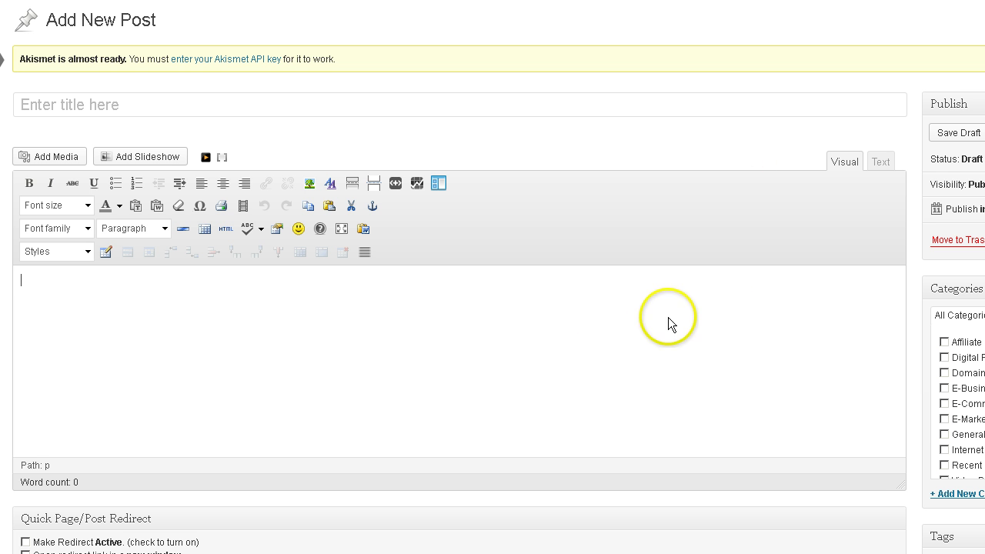
scroll(791, 313, "down", 6)
scroll(791, 314, "down", 2)
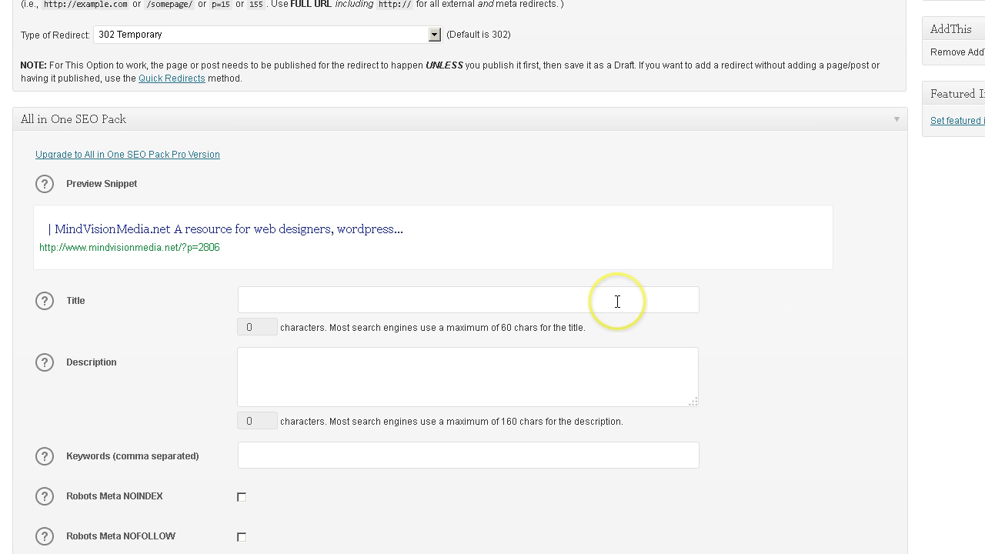
scroll(866, 300, "up", 4)
scroll(865, 300, "up", 3)
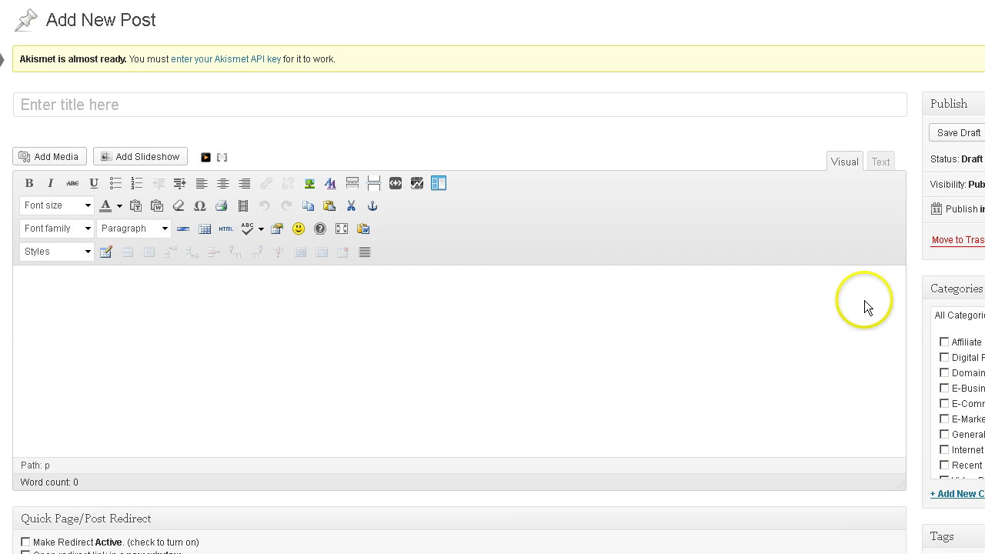